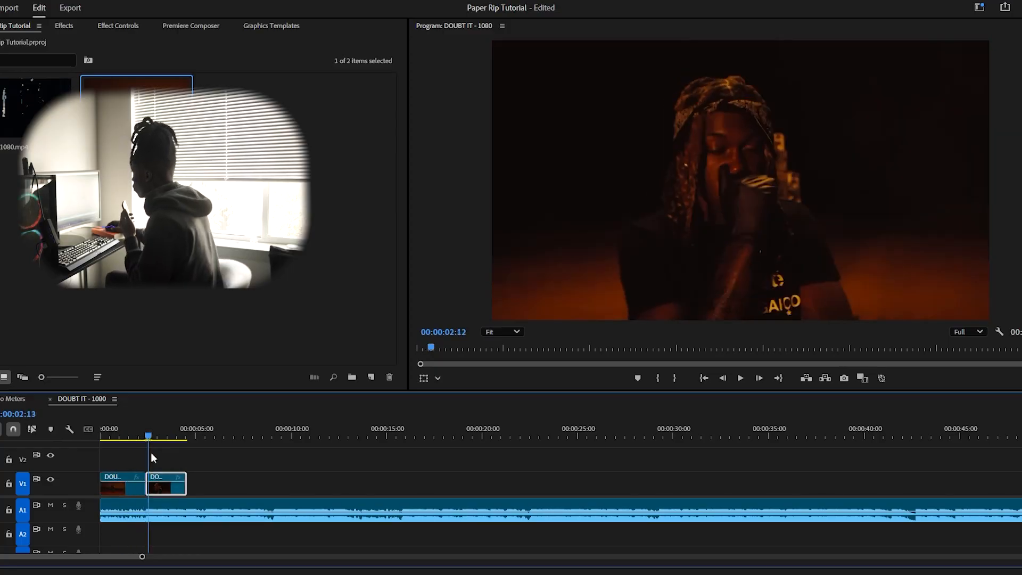
- Export the sequence frame at 00:00:02:10 as a still image
{"action": "left_click", "coordinate": [843, 379]}
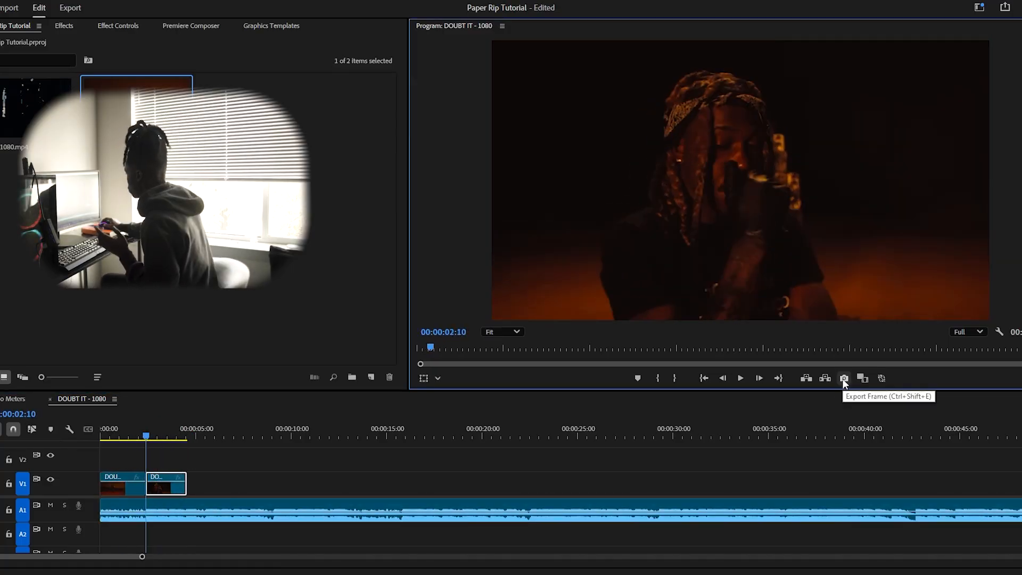
{"action": "left_click", "coordinate": [844, 378]}
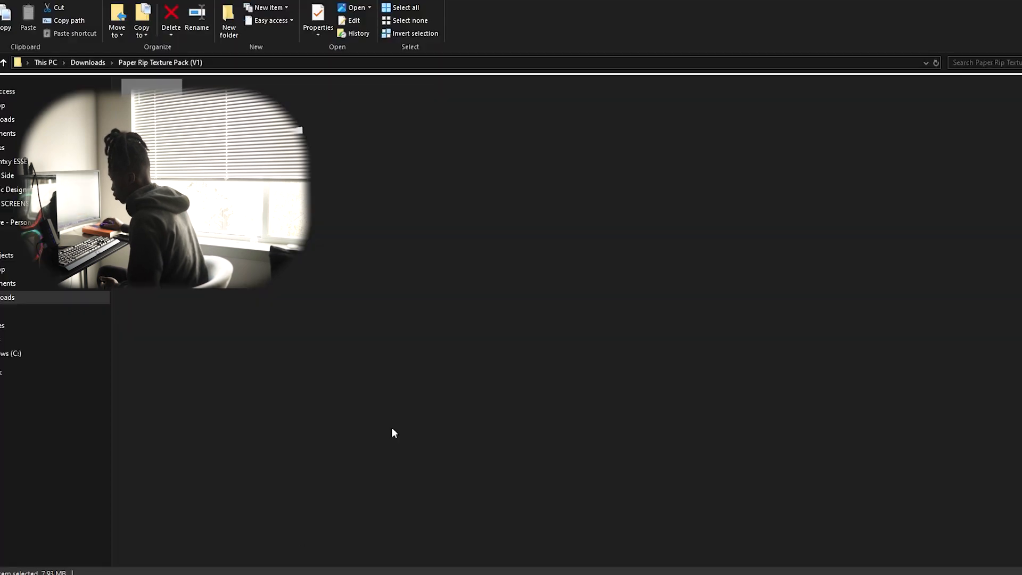
- Place paper texture 1 from the Paper Rip Texture Pack folder into the Photoshop document, upright and narrowed along the subject's left-hand outline
{"action": "left_click_drag", "start_coordinate": [151, 127], "coordinate": [372, 367]}
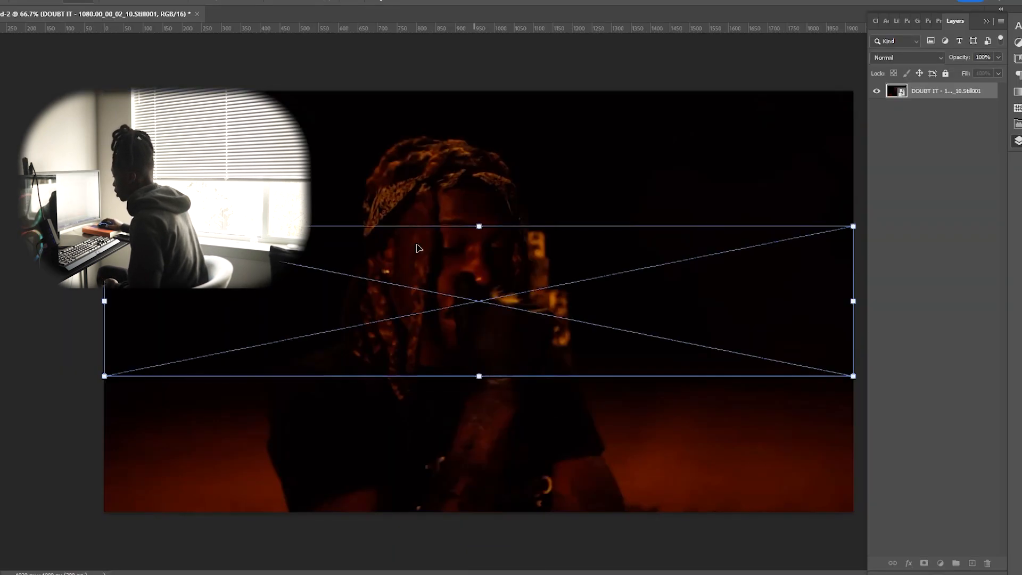
{"action": "left_click_drag", "start_coordinate": [532, 182], "coordinate": [642, 398]}
{"action": "left_click_drag", "start_coordinate": [554, 288], "coordinate": [428, 322]}
{"action": "left_click", "coordinate": [441, 320]}
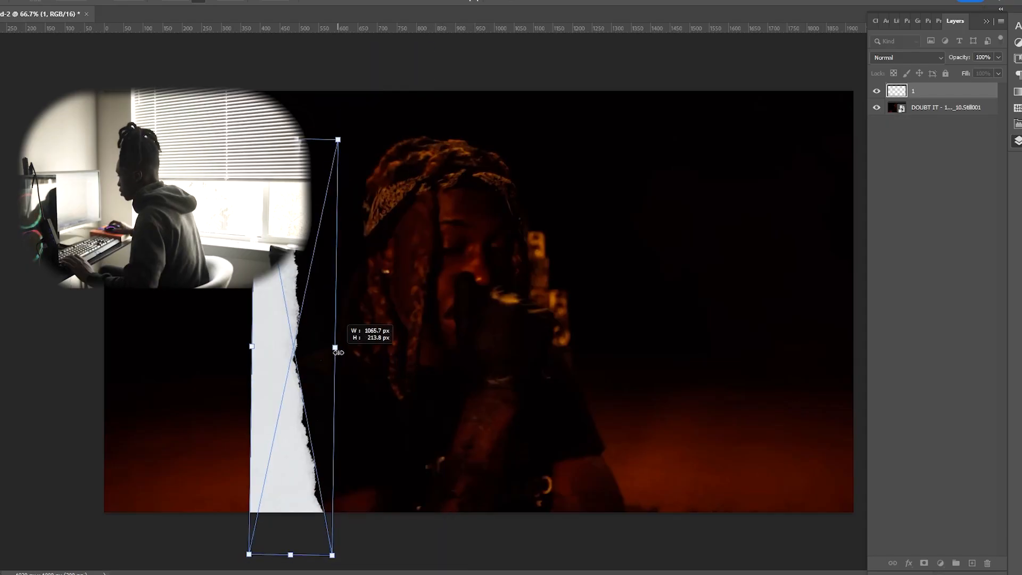
{"action": "left_click_drag", "start_coordinate": [338, 352], "coordinate": [314, 338]}
{"action": "key", "text": "Return"}
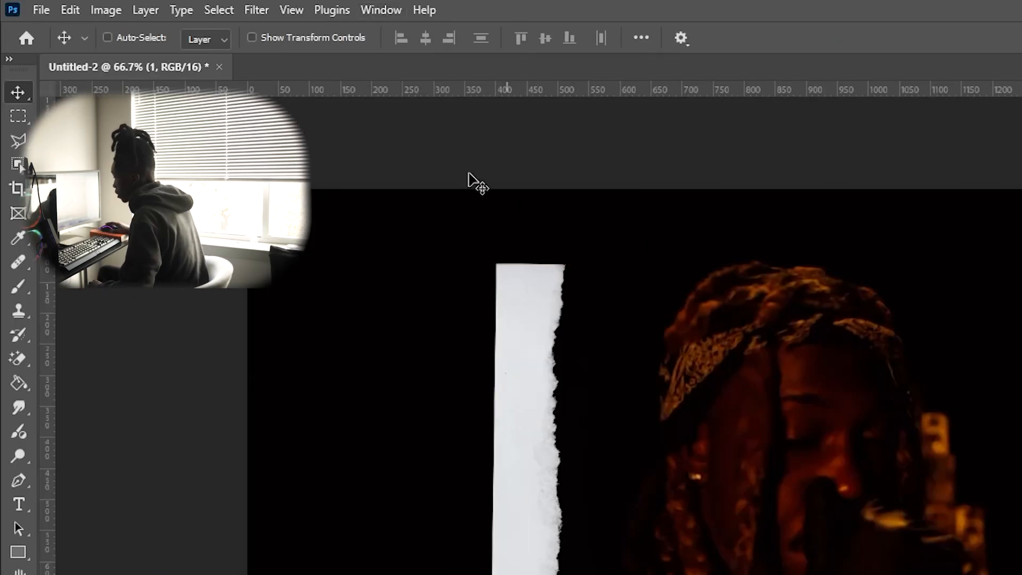
- Puppet-warp paper strip 1, pinning its base and bending its lower half around the arm and over the shoulder
{"action": "left_click", "coordinate": [77, 9]}
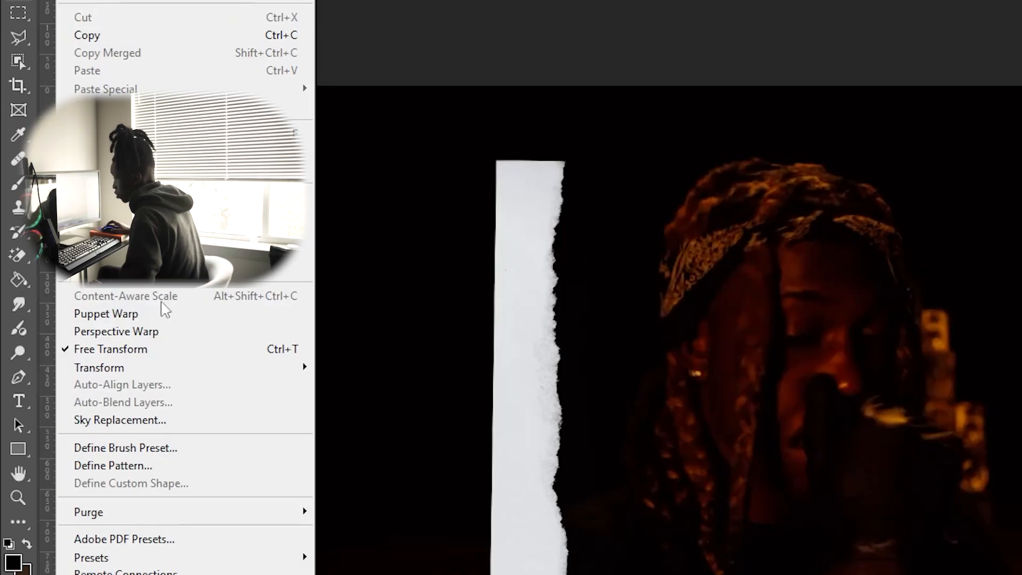
{"action": "left_click", "coordinate": [160, 417]}
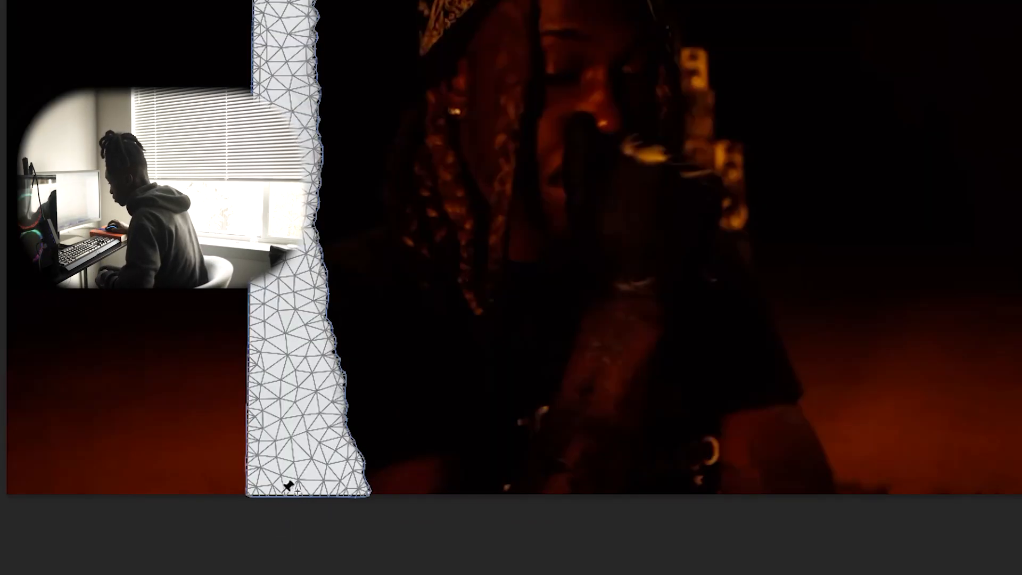
{"action": "left_click", "coordinate": [274, 512]}
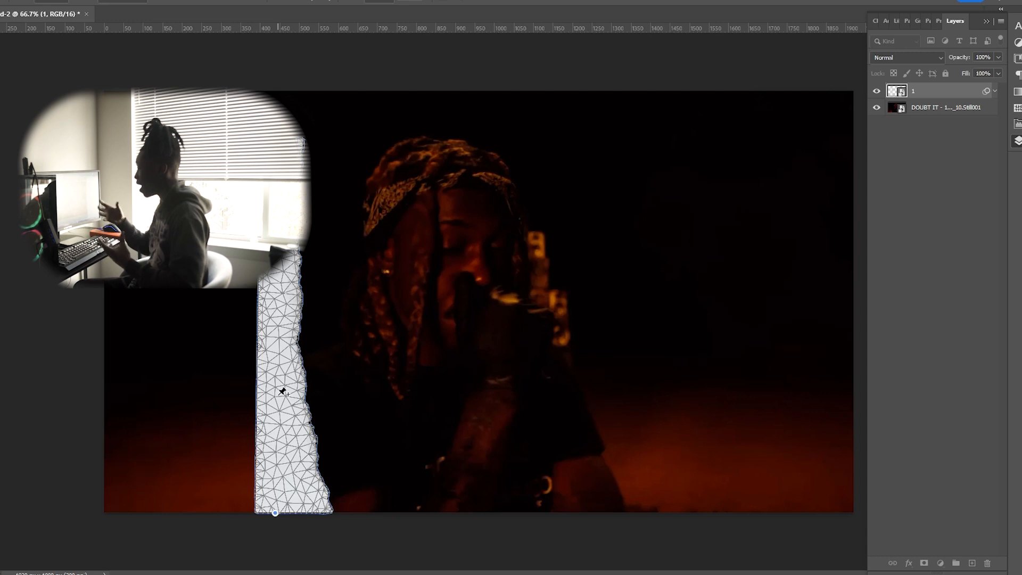
{"action": "left_click_drag", "start_coordinate": [282, 392], "coordinate": [243, 379]}
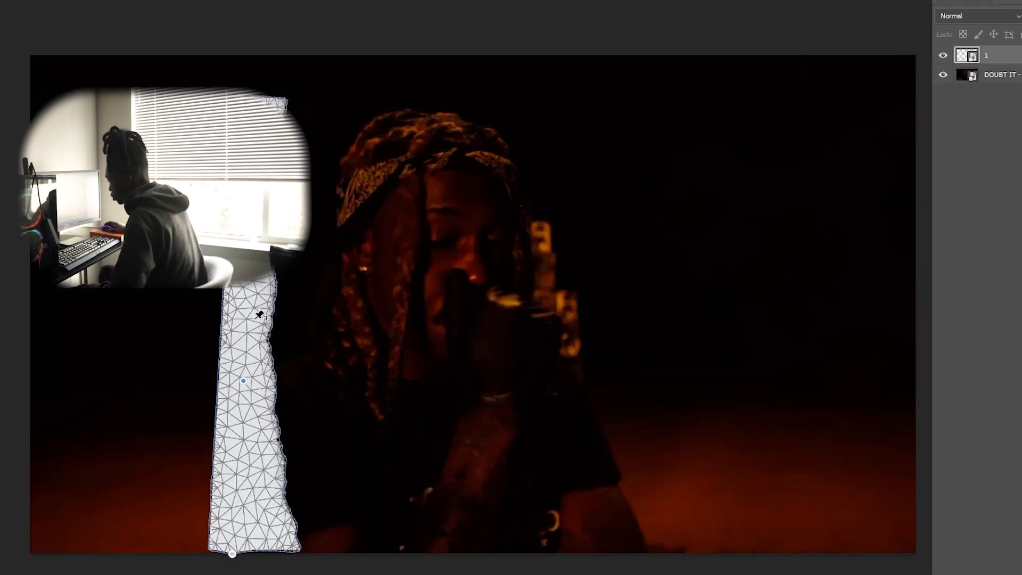
{"action": "left_click_drag", "start_coordinate": [257, 296], "coordinate": [310, 335]}
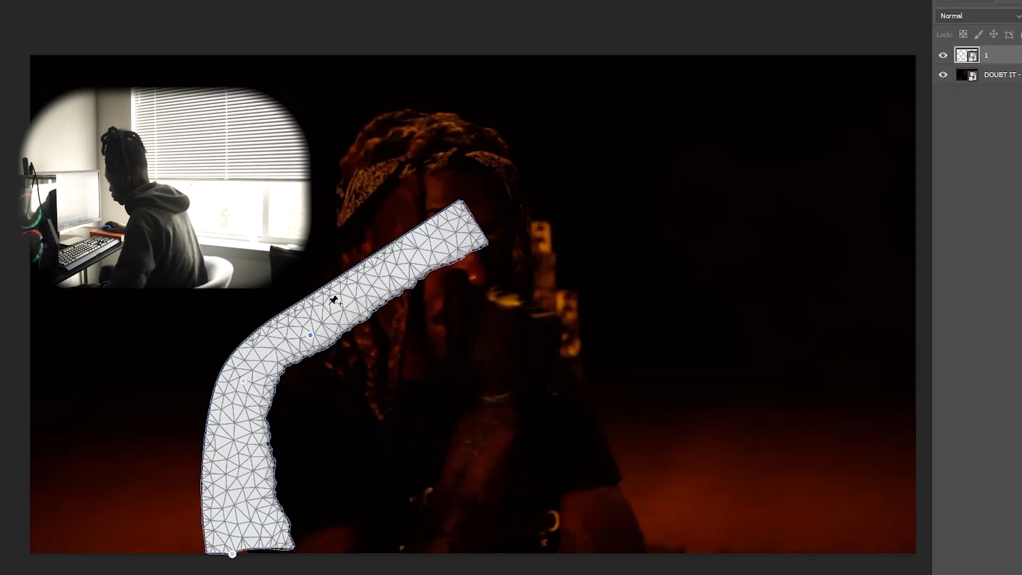
- Bend the upper half of paper strip 1 up the neck and over the head, apply the warp and nudge the strip into place
{"action": "left_click_drag", "start_coordinate": [333, 297], "coordinate": [296, 284]}
{"action": "mouse_move", "coordinate": [323, 217]}
{"action": "left_mouse_down"}
{"action": "mouse_move", "coordinate": [318, 191]}
{"action": "mouse_move", "coordinate": [315, 206]}
{"action": "left_mouse_up"}
{"action": "left_click", "coordinate": [321, 150]}
{"action": "left_click_drag", "start_coordinate": [320, 149], "coordinate": [347, 130]}
{"action": "left_click", "coordinate": [365, 98]}
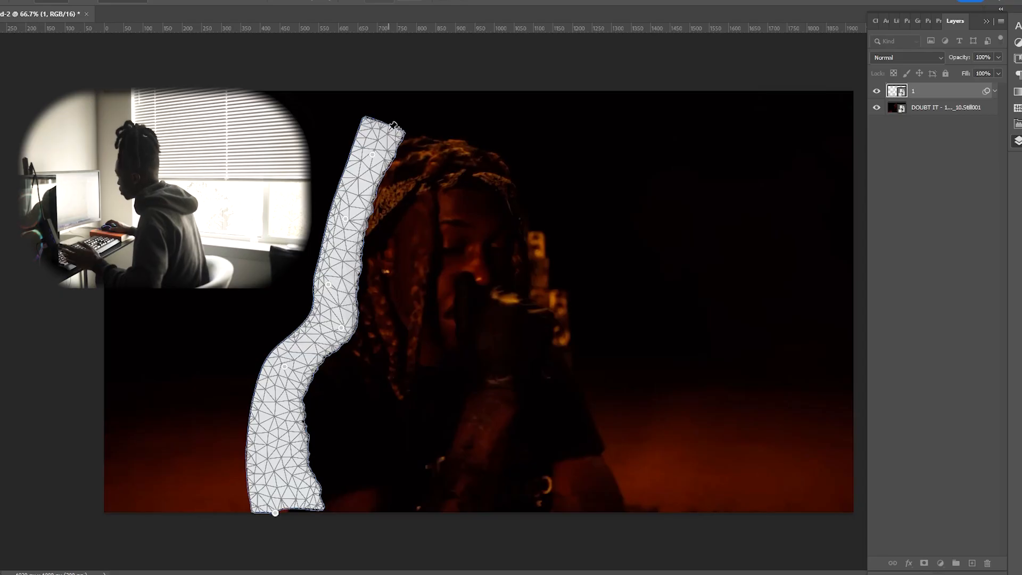
{"action": "key", "text": "Return"}
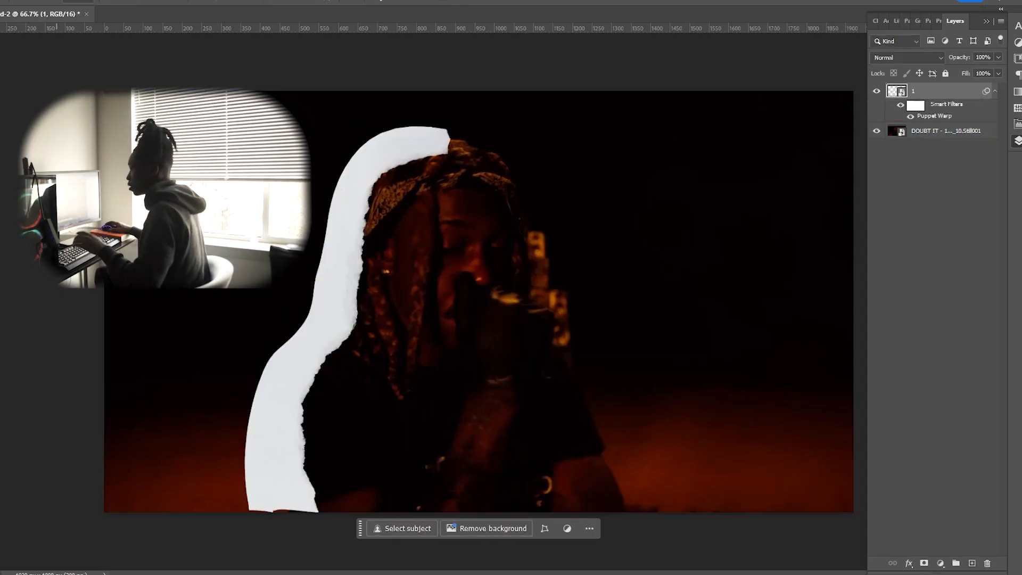
{"action": "left_click_drag", "start_coordinate": [325, 348], "coordinate": [326, 352]}
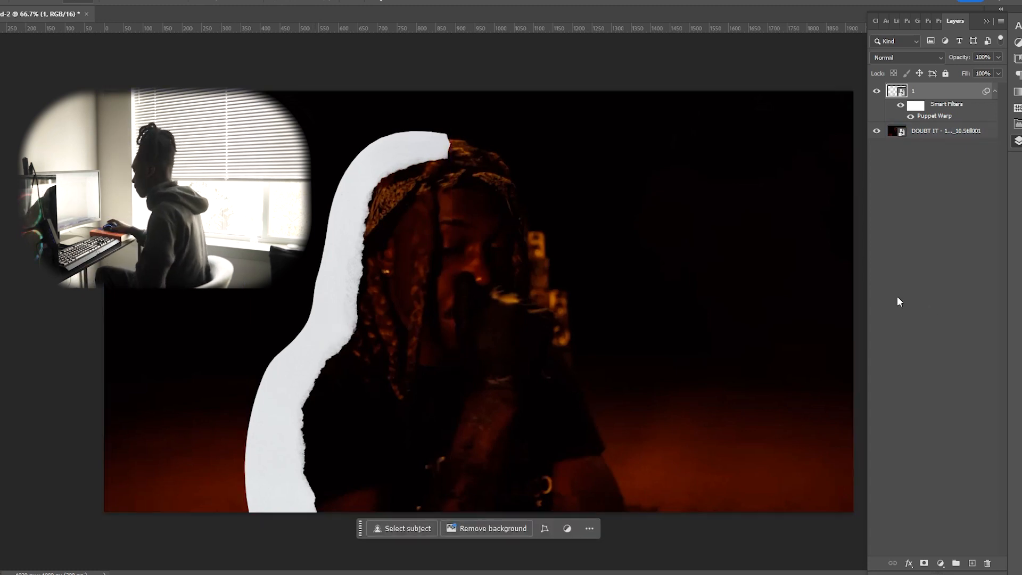
- Place paper texture 3 from the texture folder and puppet-warp it over the head and down the subject's other side, overlapping strip 1
{"action": "left_click", "coordinate": [345, 574]}
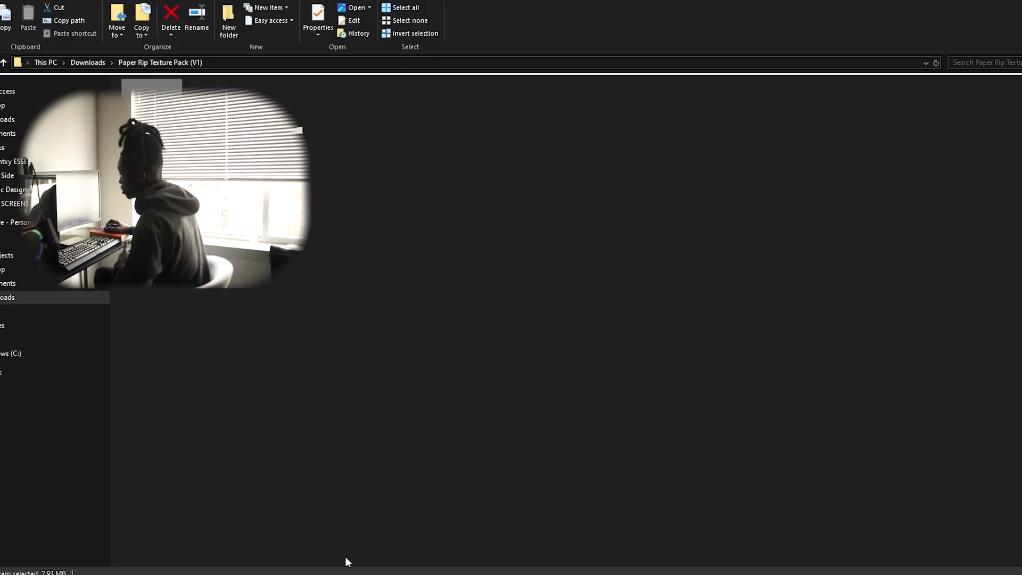
{"action": "left_click", "coordinate": [280, 138]}
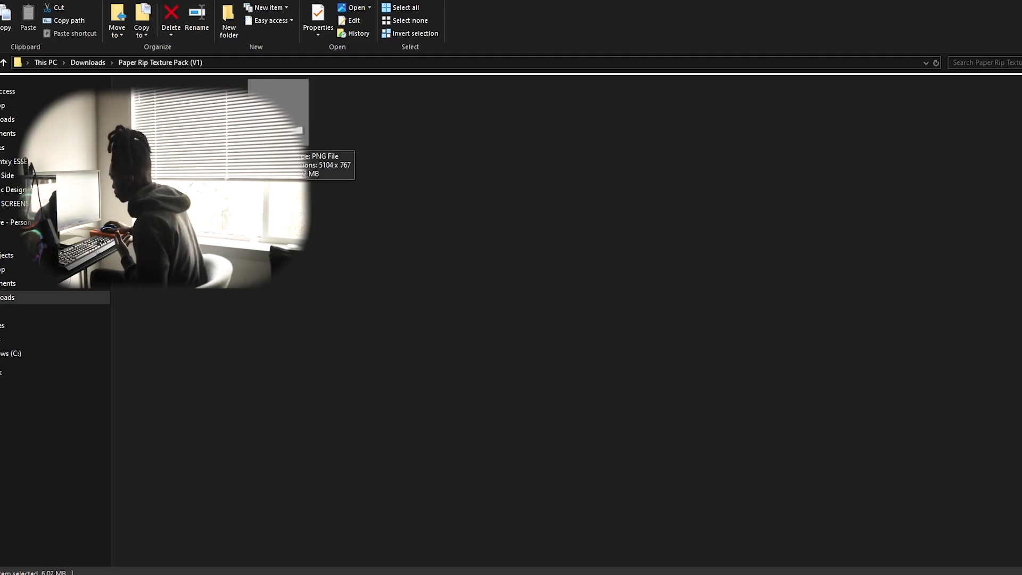
{"action": "left_click_drag", "start_coordinate": [298, 131], "coordinate": [495, 384]}
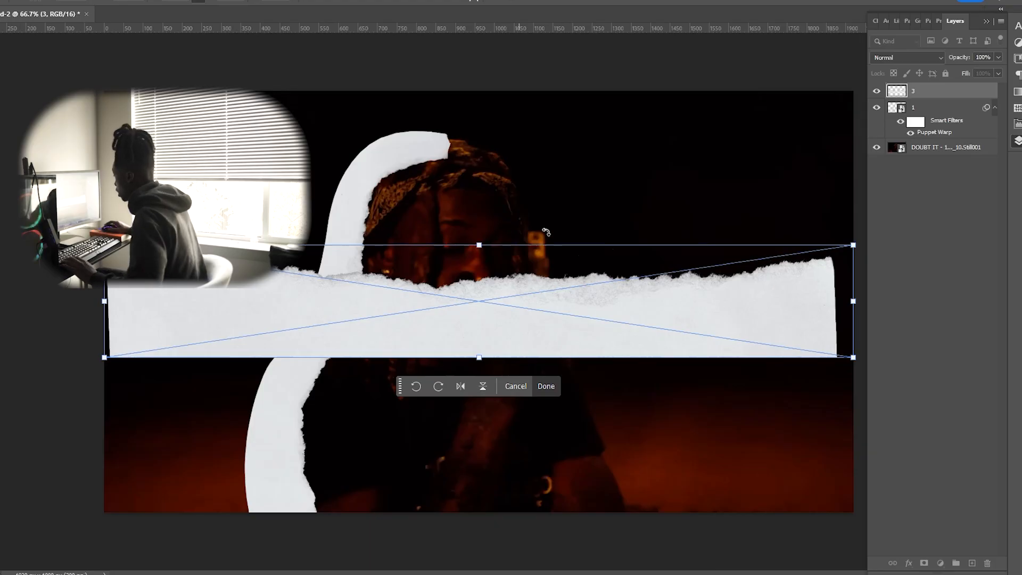
{"action": "left_click_drag", "start_coordinate": [651, 387], "coordinate": [524, 217]}
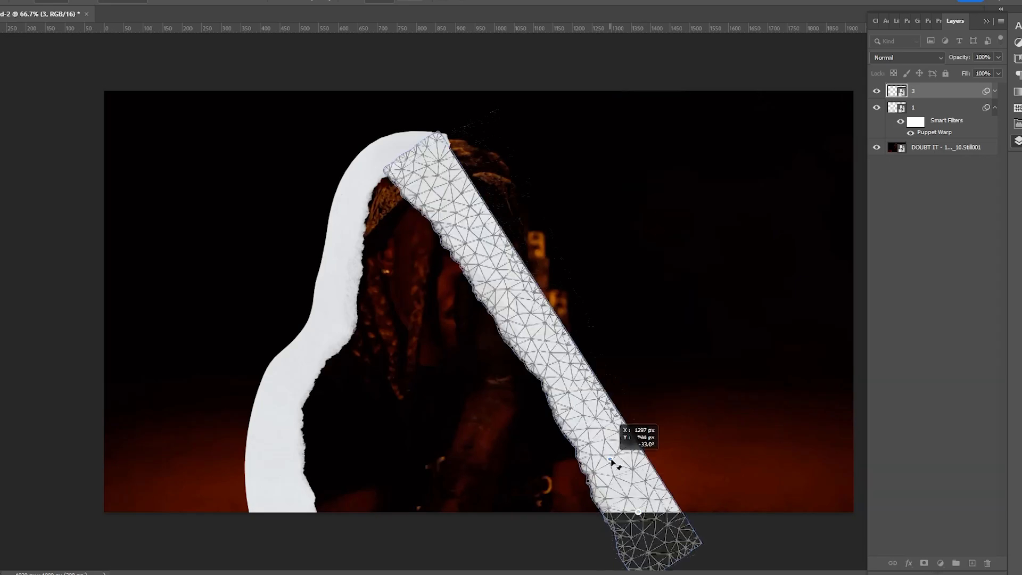
{"action": "left_click_drag", "start_coordinate": [615, 468], "coordinate": [527, 151]}
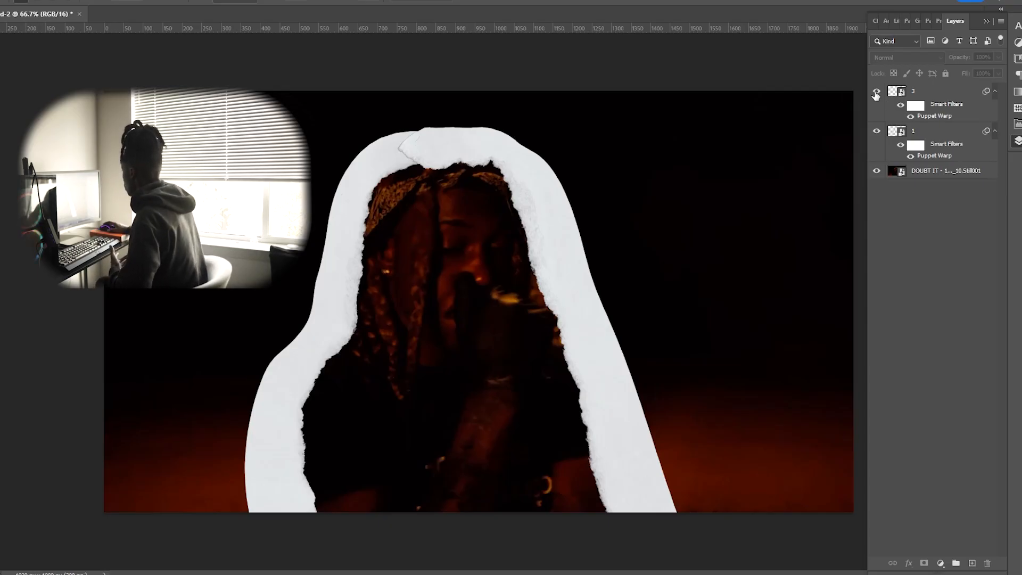
- With both paper layers hidden, remove the still's background and mask out the leftover bright objects beside the face and hand
{"action": "left_click", "coordinate": [876, 95]}
{"action": "left_click", "coordinate": [876, 131]}
{"action": "left_click", "coordinate": [929, 136]}
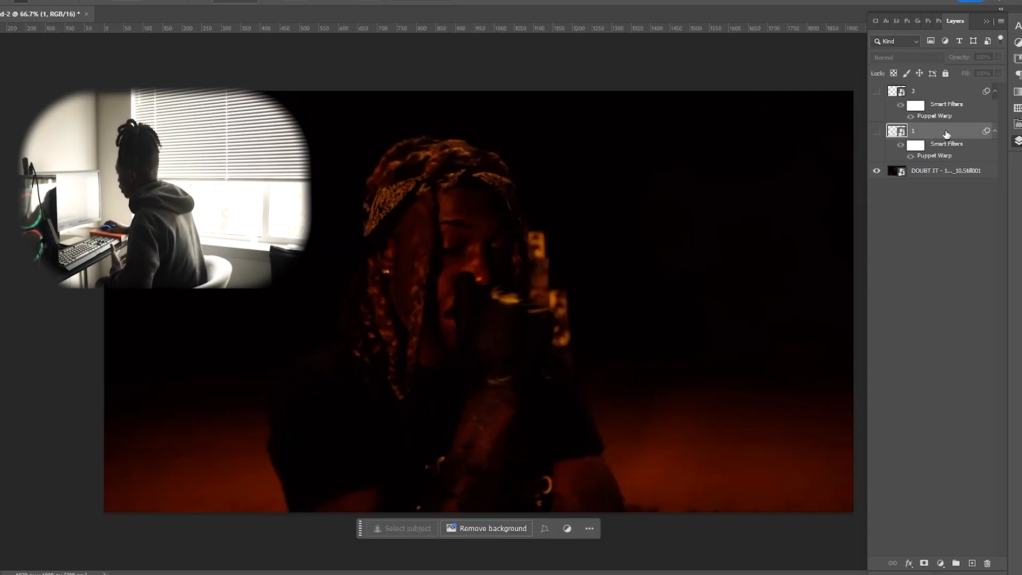
{"action": "key", "text": "alt+bracketleft"}
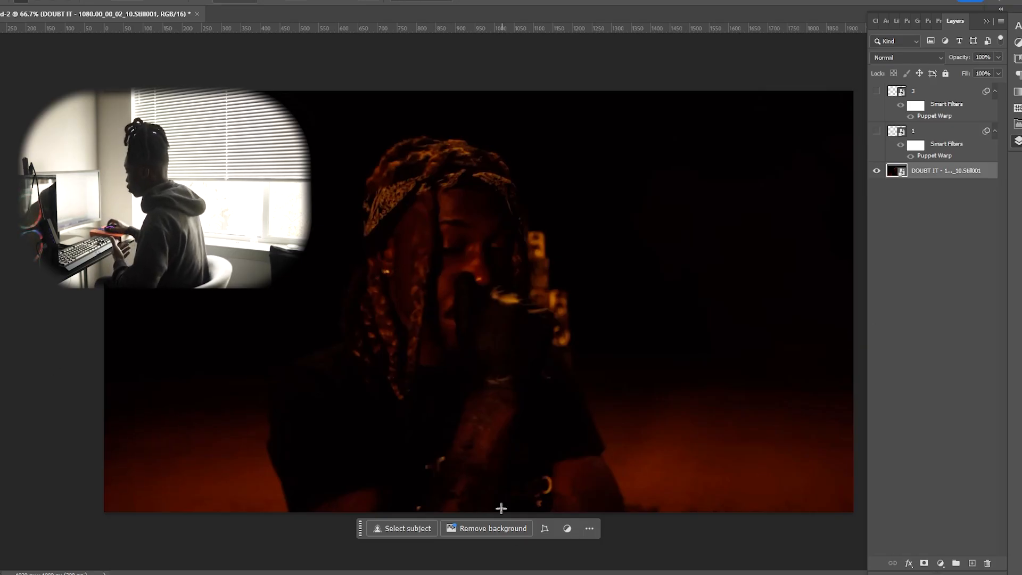
{"action": "left_click", "coordinate": [498, 527]}
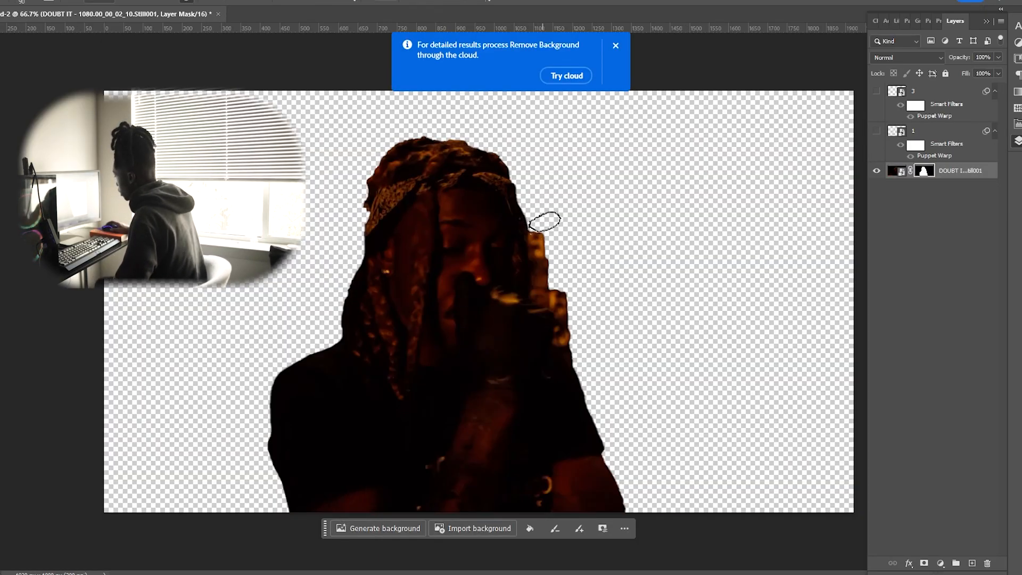
{"action": "mouse_move", "coordinate": [547, 238]}
{"action": "left_mouse_down"}
{"action": "mouse_move", "coordinate": [561, 335]}
{"action": "mouse_move", "coordinate": [563, 306]}
{"action": "mouse_move", "coordinate": [532, 269]}
{"action": "left_mouse_up"}
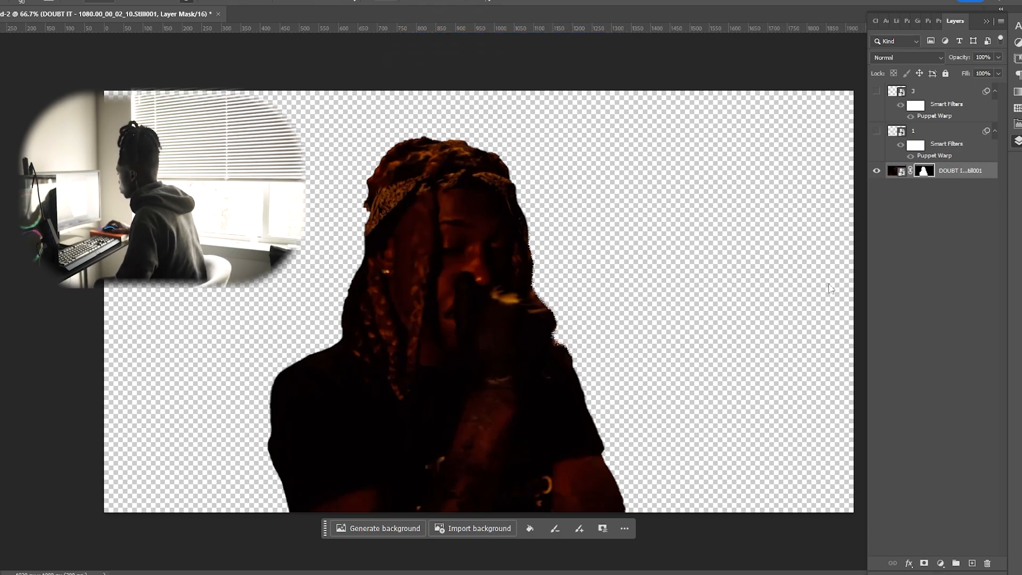
- Show both paper layers and reshape paper strip 3 inward to cover the gaps beside the subject's hand
{"action": "left_click", "coordinate": [875, 131]}
{"action": "left_click", "coordinate": [876, 91]}
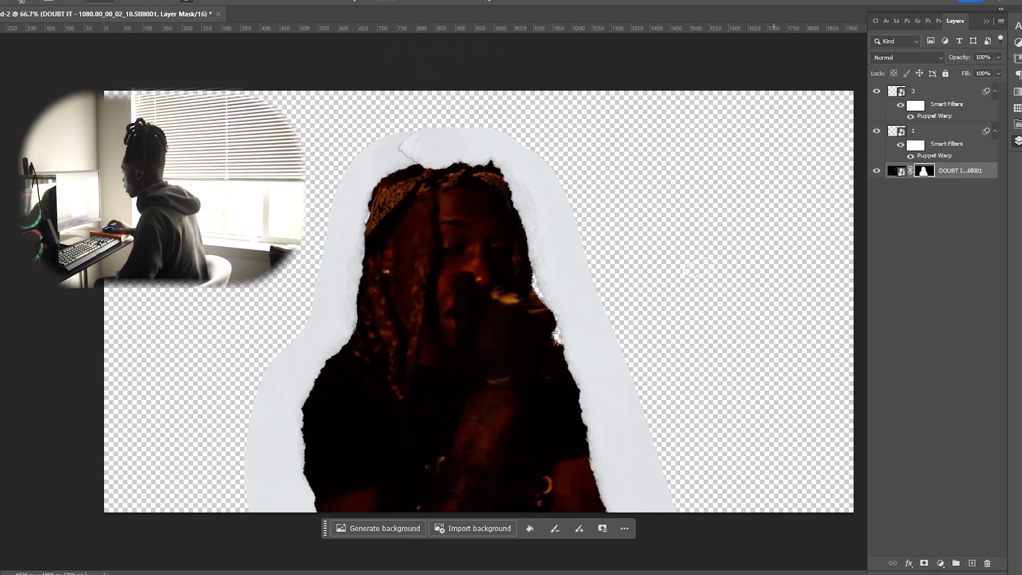
{"action": "left_click", "coordinate": [946, 98]}
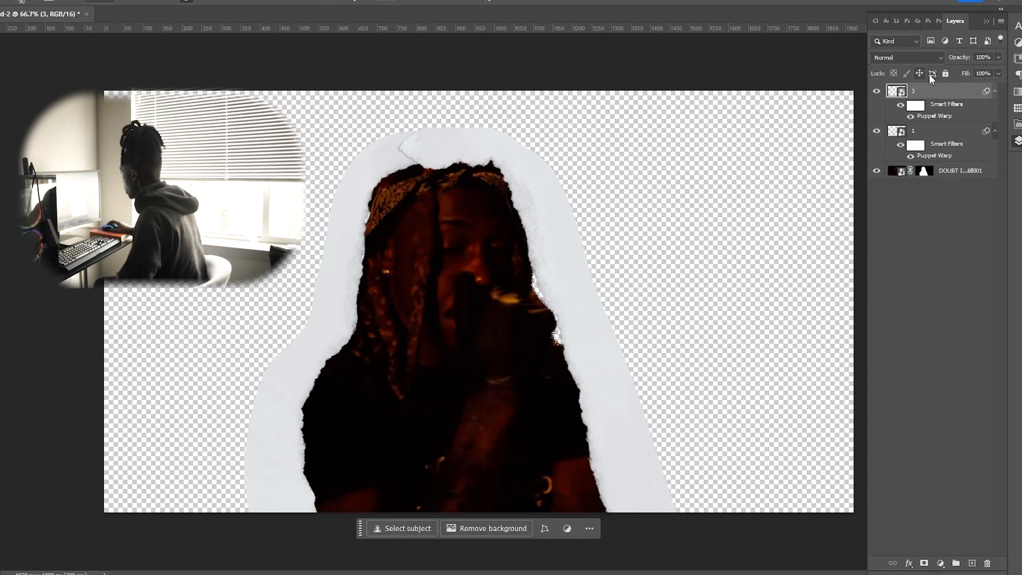
{"action": "left_click", "coordinate": [1, 0]}
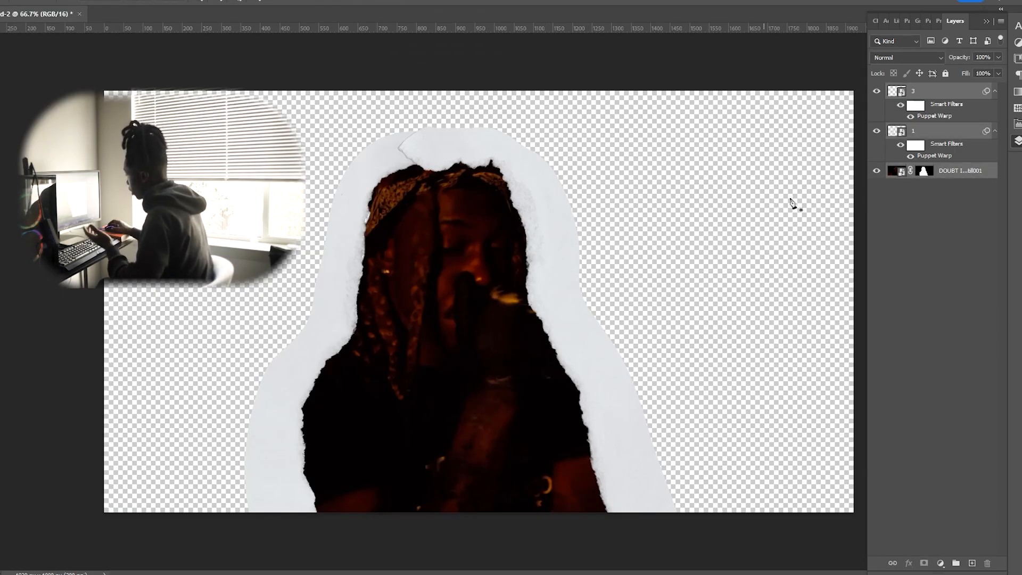
- Merge the cut-out and both paper layers into one layer and duplicate that layer twice
{"action": "right_click", "coordinate": [940, 172]}
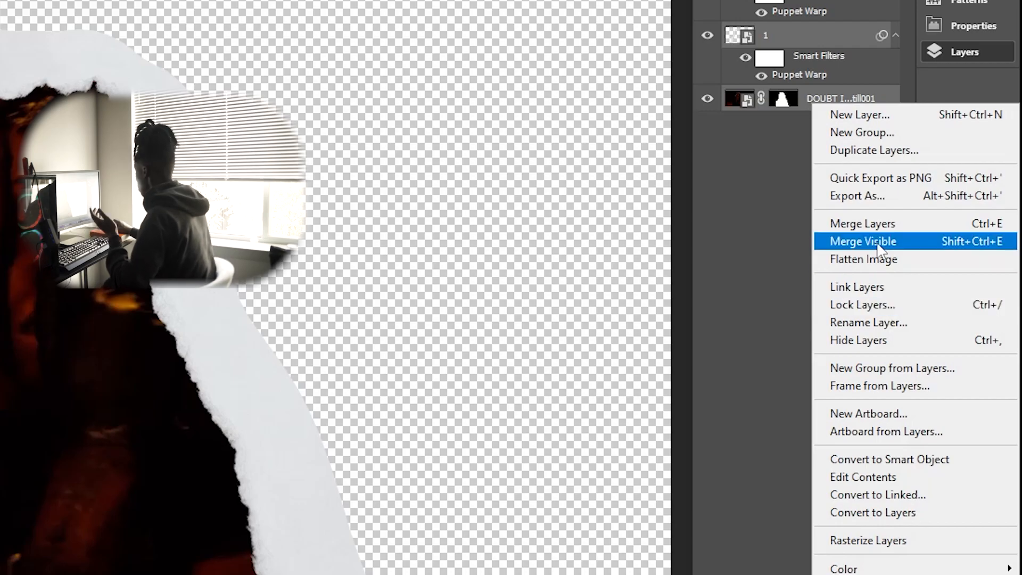
{"action": "left_click", "coordinate": [971, 247]}
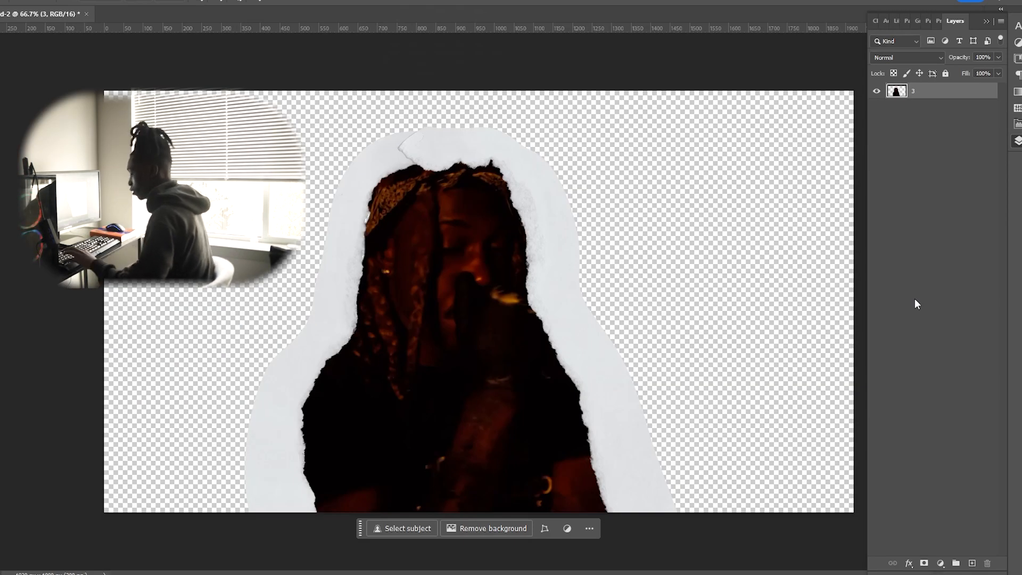
{"action": "right_click", "coordinate": [951, 95]}
{"action": "left_click", "coordinate": [978, 124]}
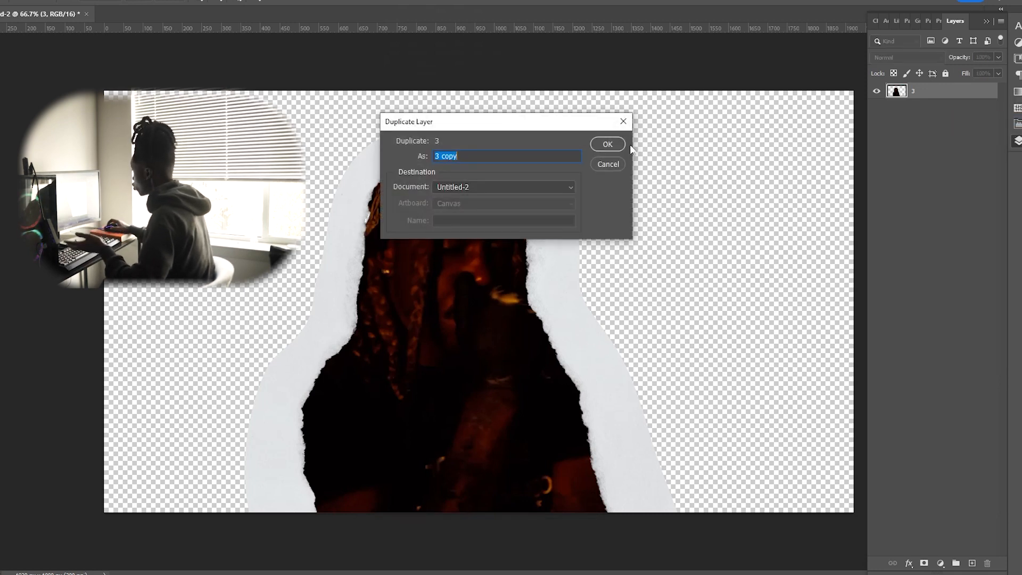
{"action": "left_click", "coordinate": [623, 144]}
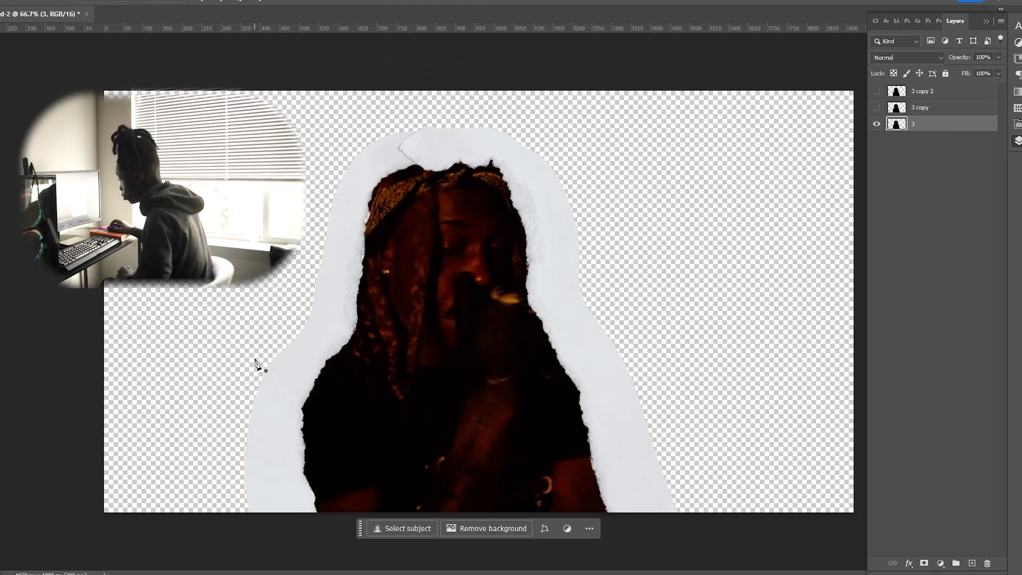
- Mask layer 3 to its lower part with a jagged Pen path running across the chest and around the bottom of the figure
{"action": "left_click", "coordinate": [220, 364]}
{"action": "left_click", "coordinate": [256, 384]}
{"action": "left_click", "coordinate": [390, 367]}
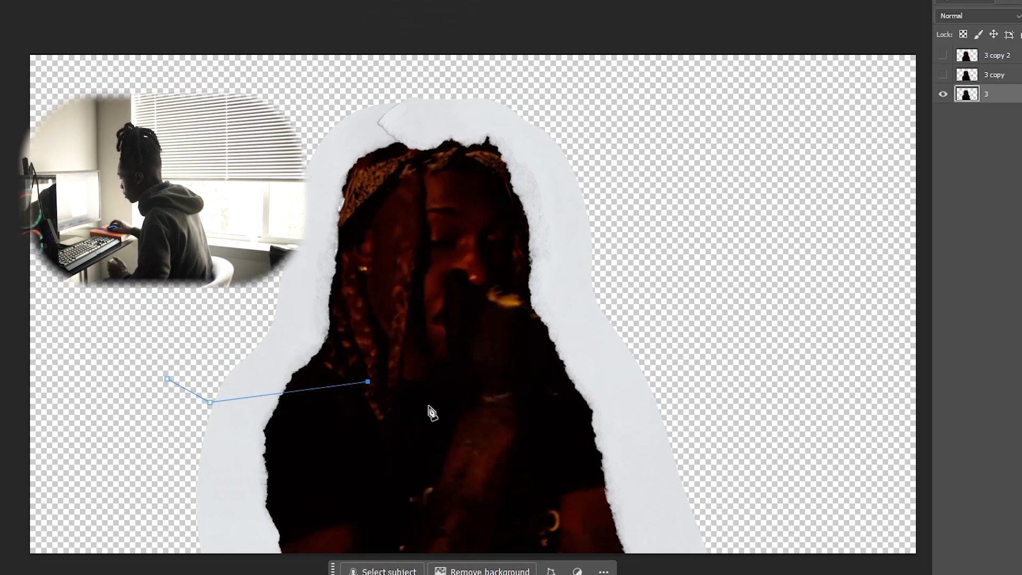
{"action": "left_click", "coordinate": [428, 406]}
{"action": "left_click", "coordinate": [473, 384]}
{"action": "left_click", "coordinate": [578, 440]}
{"action": "left_click", "coordinate": [586, 358]}
{"action": "left_click", "coordinate": [711, 402]}
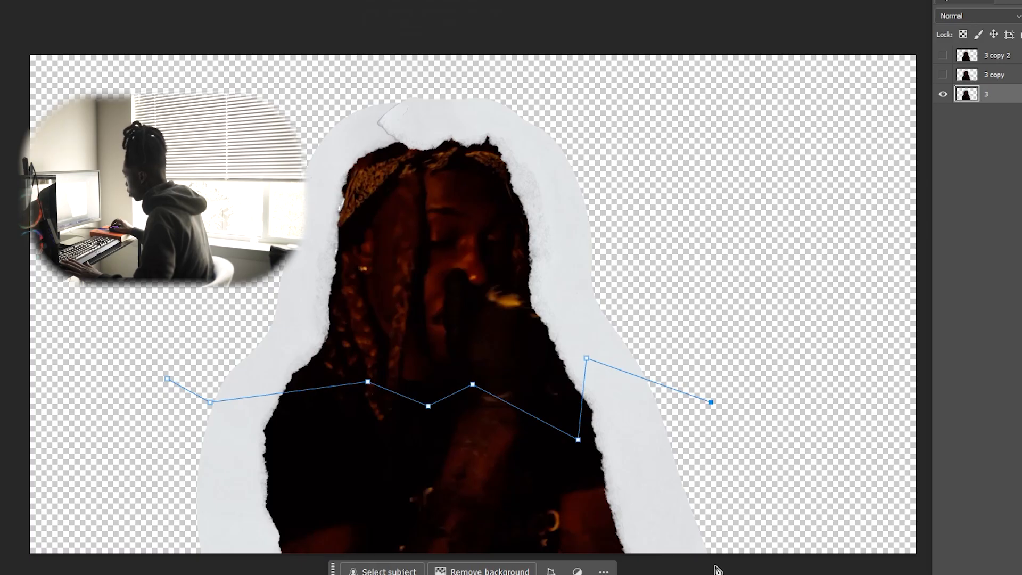
{"action": "left_click", "coordinate": [716, 570]}
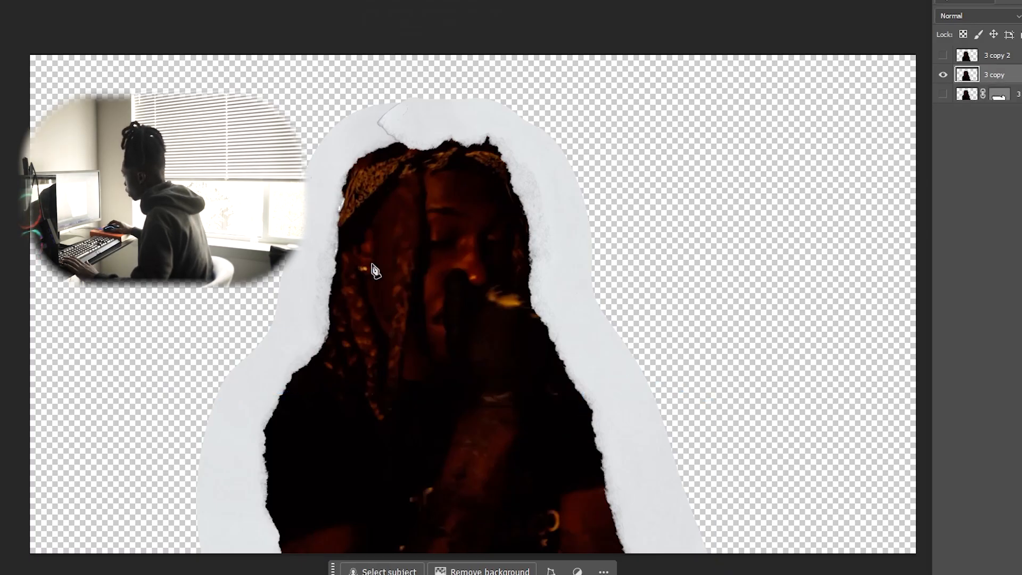
- Mask layer 3 copy to the area below a jagged Pen path across the face, and select layer 3 copy 2
{"action": "left_click", "coordinate": [372, 264]}
{"action": "left_click", "coordinate": [473, 240]}
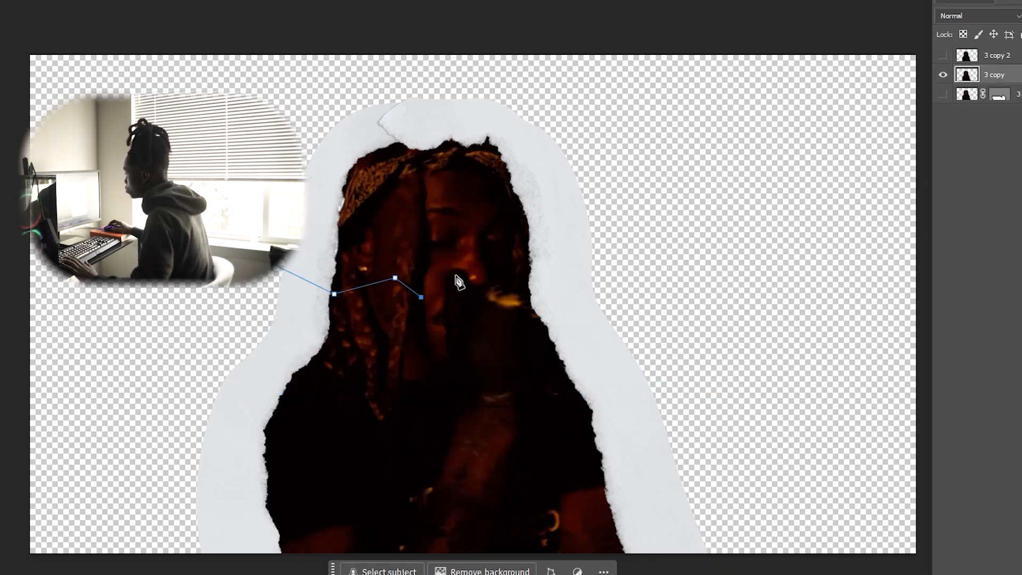
{"action": "left_click", "coordinate": [457, 274]}
{"action": "left_click", "coordinate": [488, 287]}
{"action": "left_click", "coordinate": [527, 298]}
{"action": "left_click", "coordinate": [563, 280]}
{"action": "left_click", "coordinate": [641, 287]}
{"action": "left_click", "coordinate": [711, 569]}
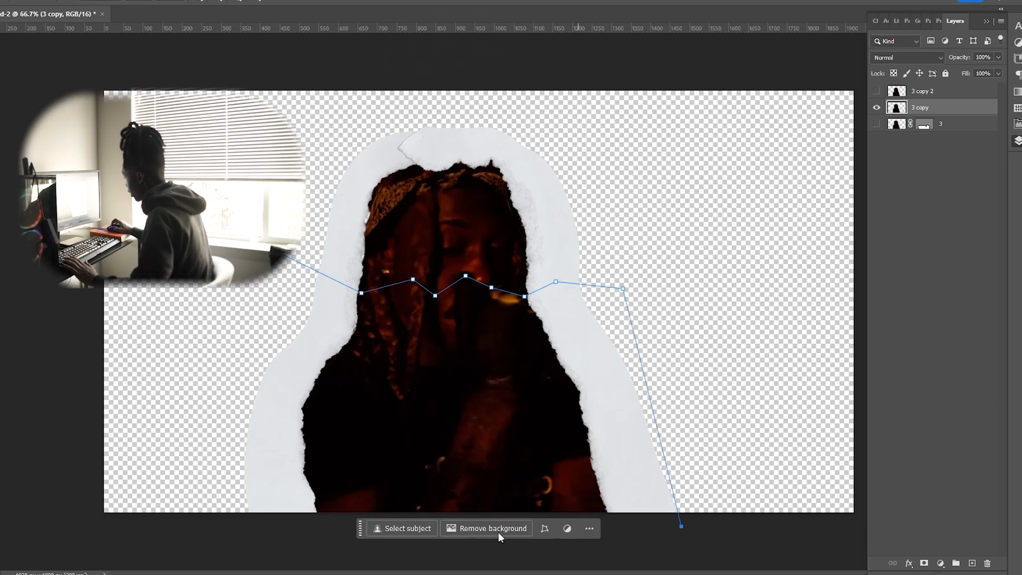
{"action": "left_click", "coordinate": [231, 529]}
{"action": "left_click", "coordinate": [247, 237]}
{"action": "left_click", "coordinate": [908, 93]}
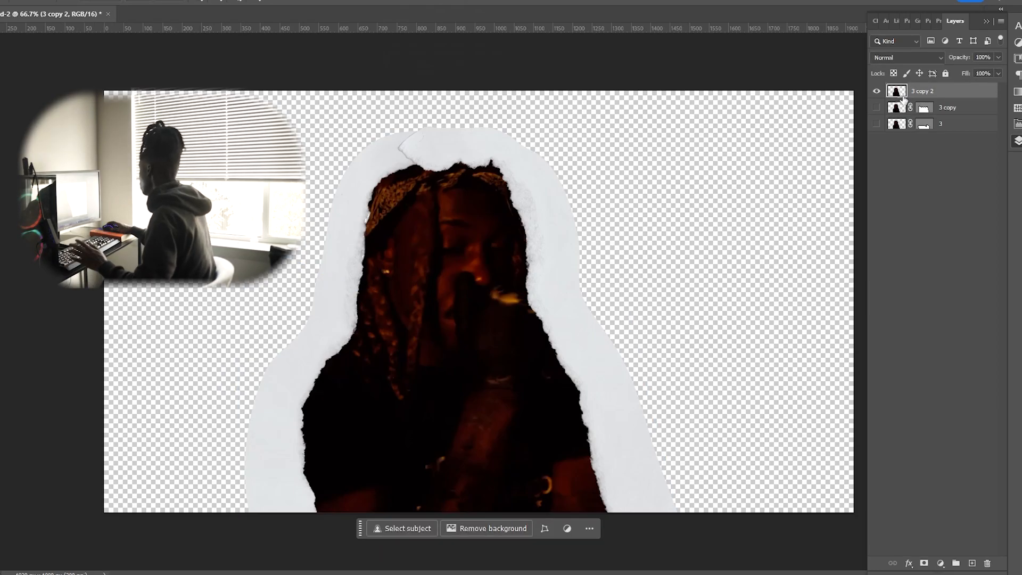
- Export PNG-24 stills named paper-rip-1 with all three layers showing and paper-rip-2 with layer 3 copy 2 hidden
{"action": "left_click", "coordinate": [876, 92]}
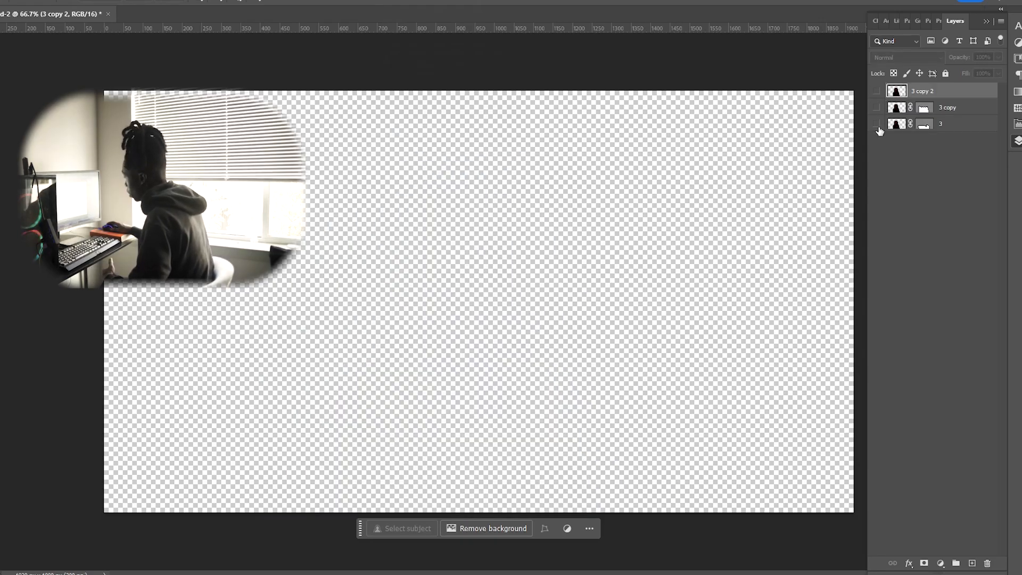
{"action": "left_click_drag", "start_coordinate": [877, 125], "coordinate": [875, 96]}
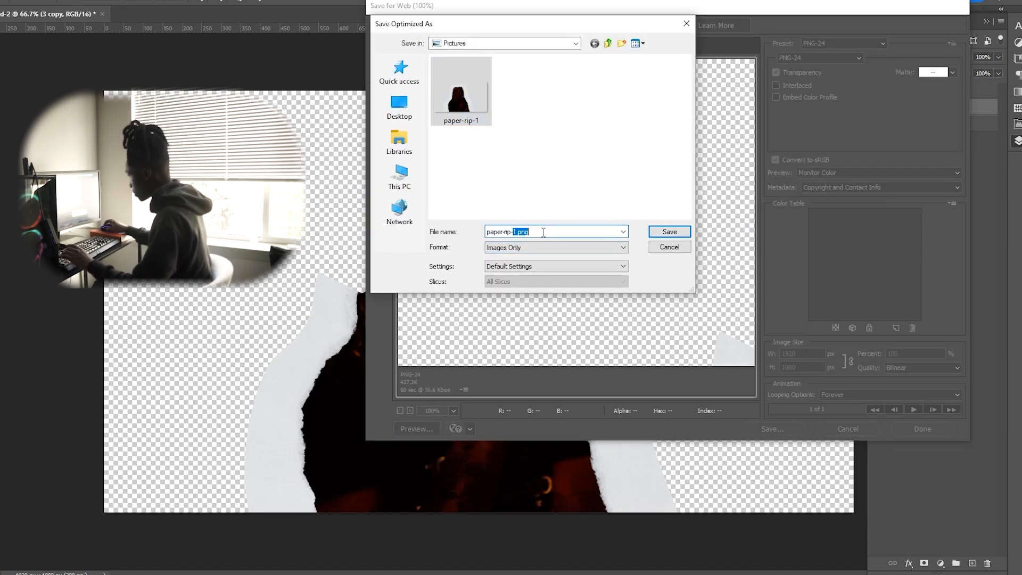
{"action": "left_click_drag", "start_coordinate": [542, 233], "coordinate": [451, 227]}
{"action": "type", "text": "paper rip 2"}
{"action": "key", "text": "Return"}
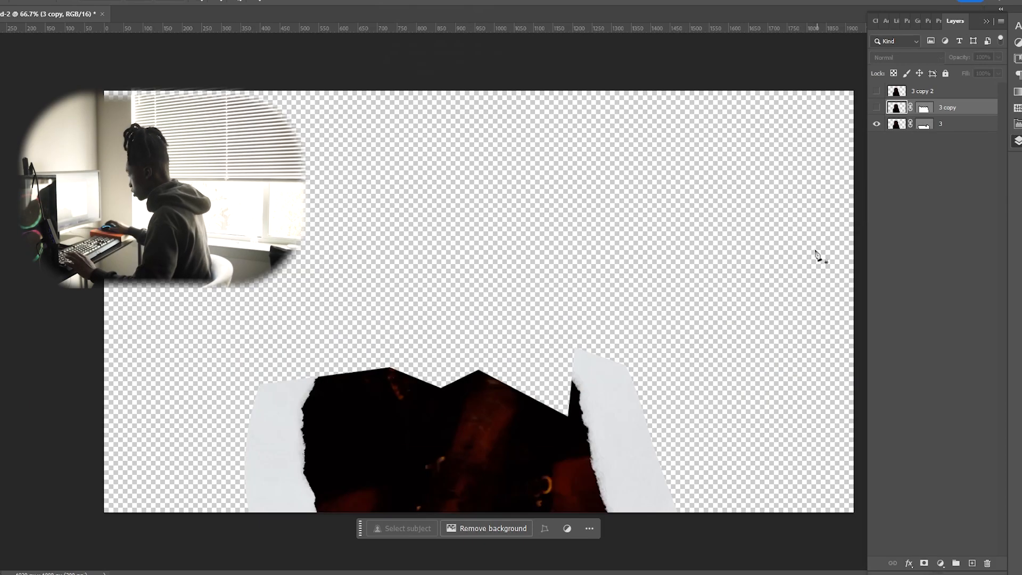
- Export layer 3 on its own for web as a transparent PNG-24 named paper-rip-3
{"action": "key", "text": "ctrl+alt+shift+s"}
{"action": "left_click", "coordinate": [775, 427]}
{"action": "type", "text": "paper rui"}
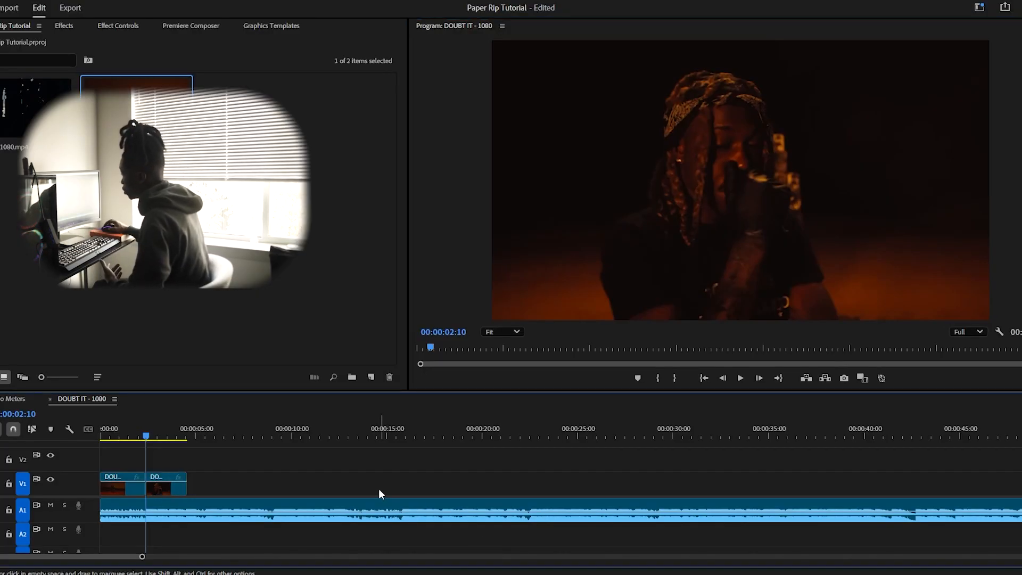
- Switch to Premiere Pro, import the three paper-rip PNGs and stack paper-rip-3, paper-rip-2 and paper-rip-1 on V2, V3 and V4 from the sequence start
{"action": "left_click_drag", "start_coordinate": [250, 572], "coordinate": [276, 308]}
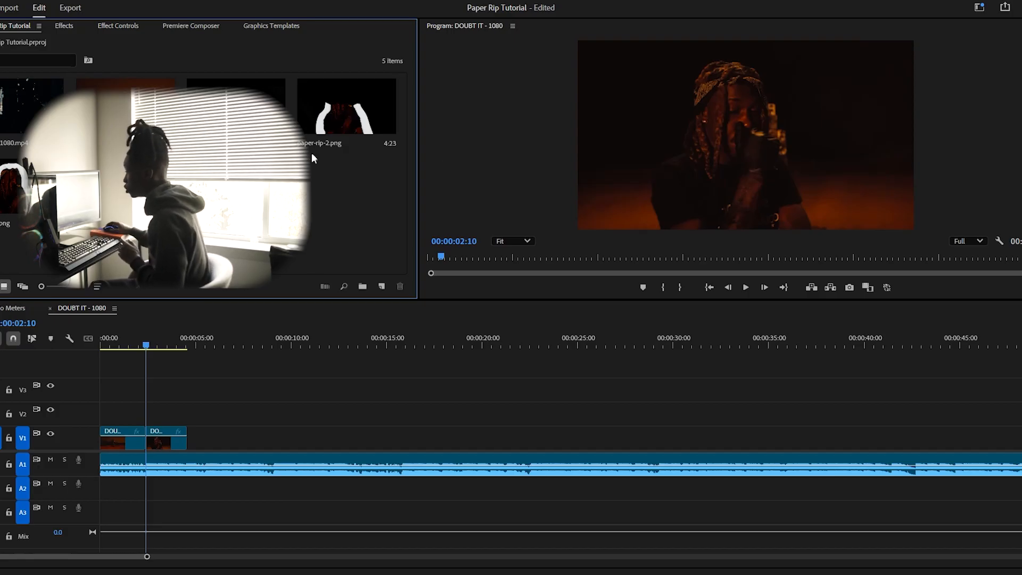
{"action": "left_click_drag", "start_coordinate": [236, 106], "coordinate": [101, 414]}
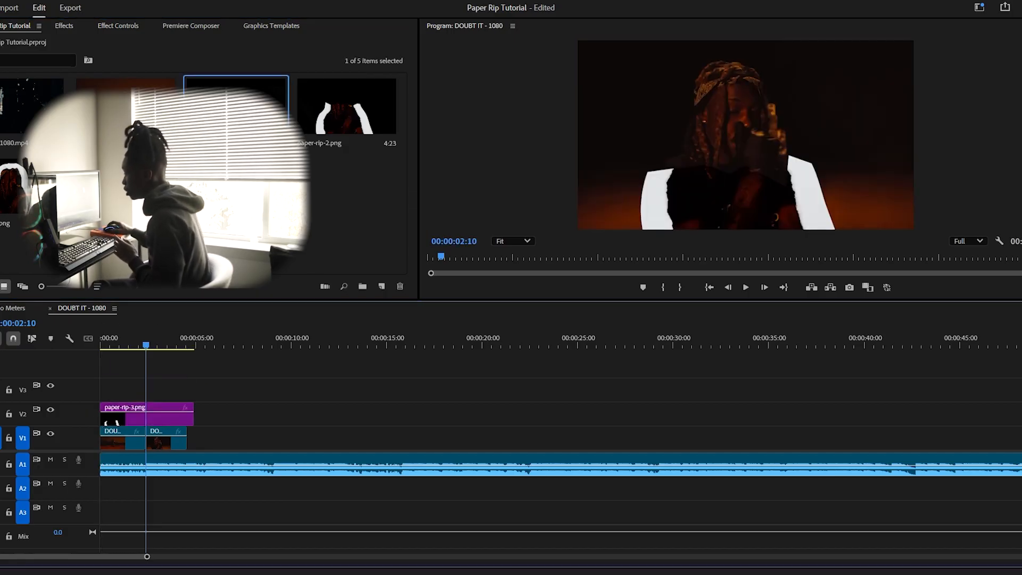
{"action": "left_click_drag", "start_coordinate": [323, 141], "coordinate": [107, 364]}
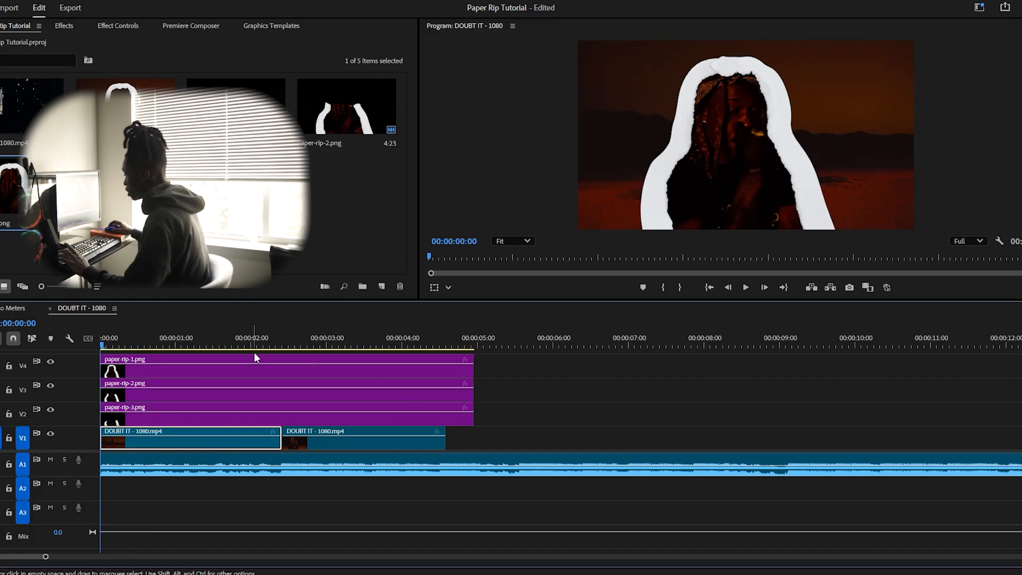
- Trim the three paper-rip clips to two frames each and stagger them upward from V2 to V4, ending at the cut at 00:00:02:10
{"action": "left_click", "coordinate": [283, 341]}
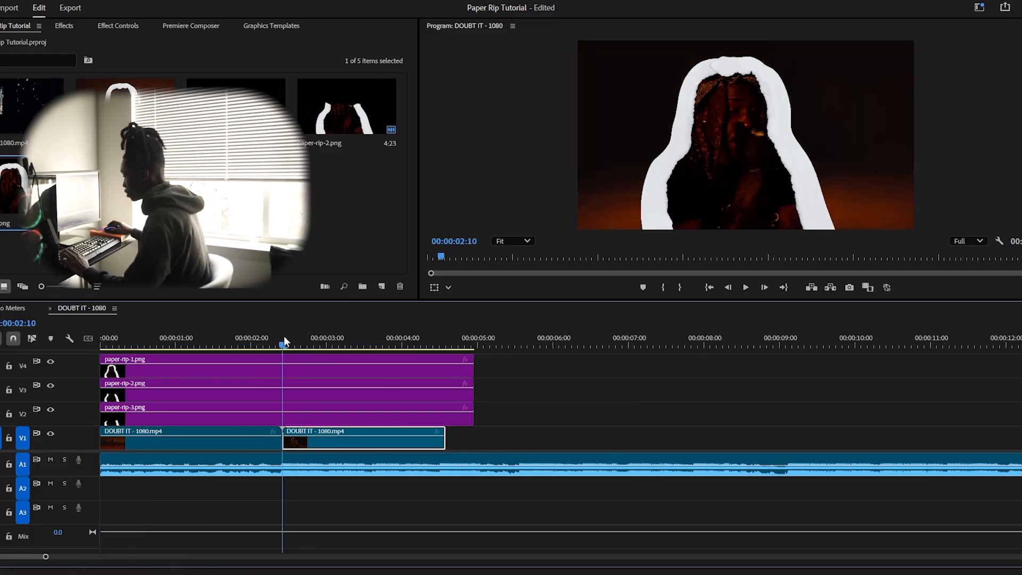
{"action": "left_click", "coordinate": [728, 288]}
{"action": "left_click", "coordinate": [728, 287]}
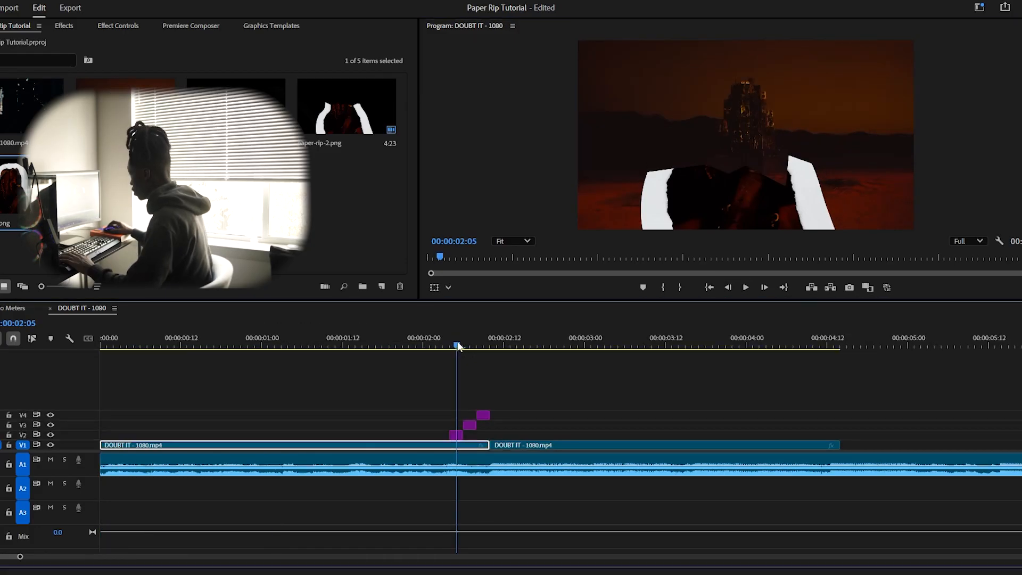
- Scrub and play back the sequence across the cut to review the staggered paper-rip transition
{"action": "left_click_drag", "start_coordinate": [456, 346], "coordinate": [282, 377]}
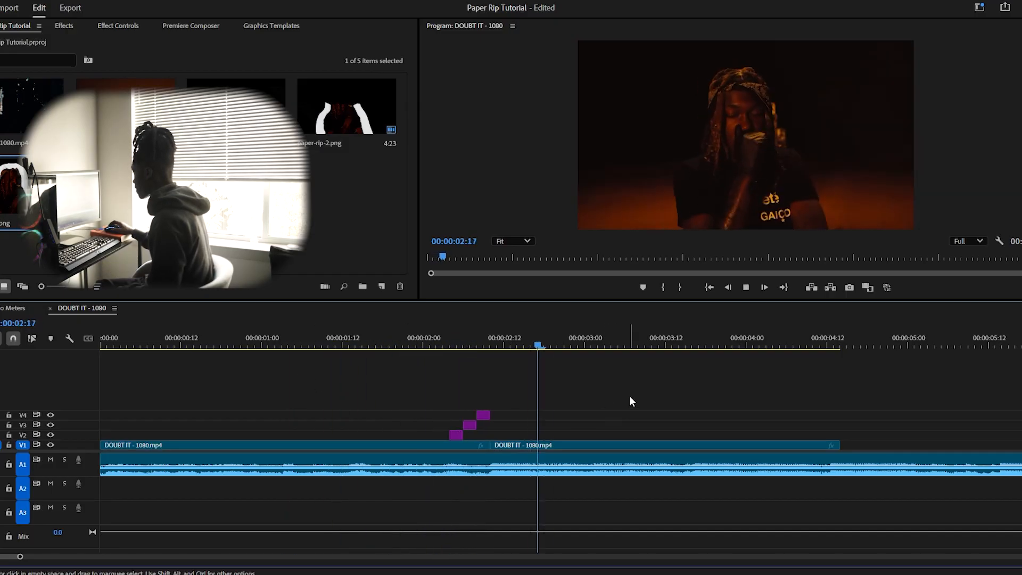
{"action": "left_click_drag", "start_coordinate": [495, 342], "coordinate": [95, 320]}
{"action": "key", "text": "space"}
{"action": "left_click", "coordinate": [586, 407]}
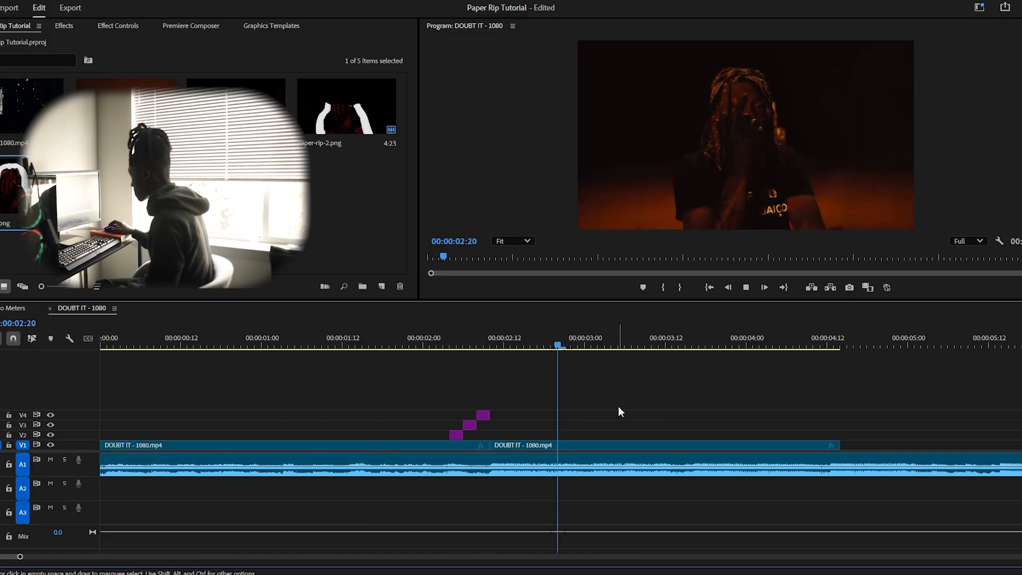
{"action": "left_click_drag", "start_coordinate": [367, 346], "coordinate": [484, 347]}
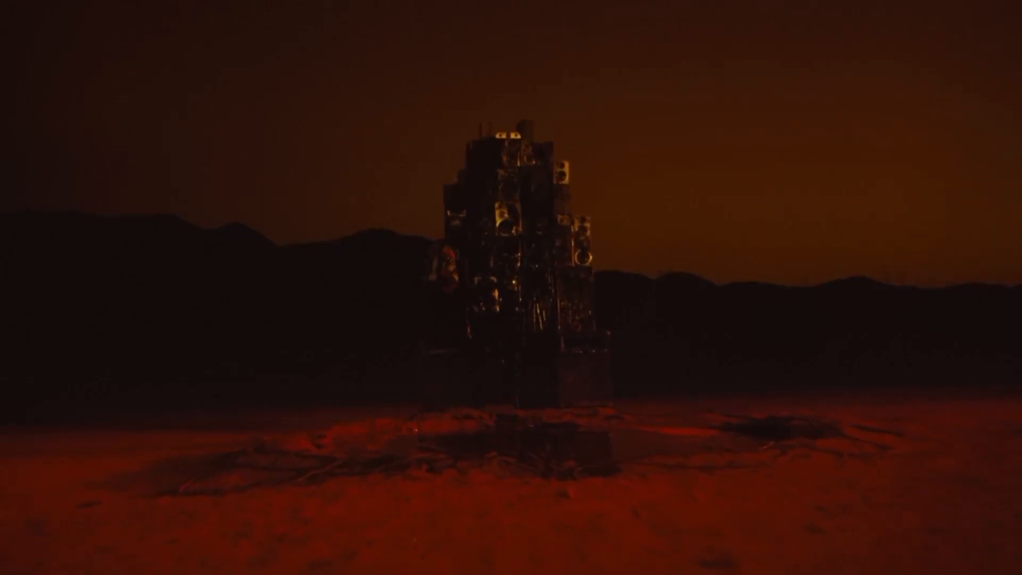